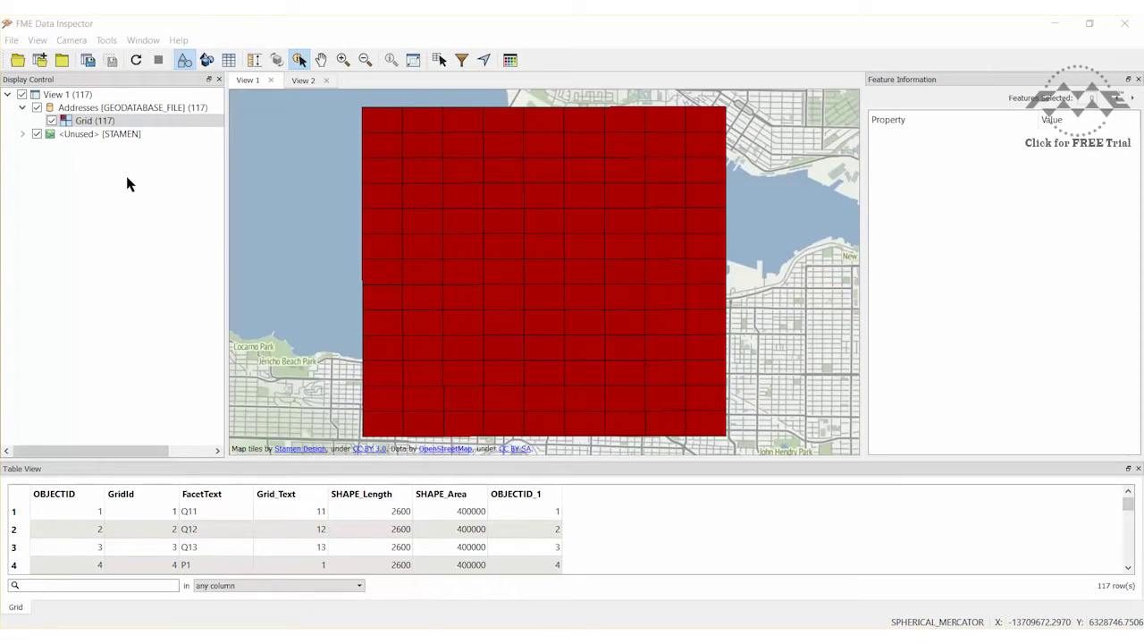
- Select grid square L13 on the Grid layer map to inspect its attributes
click(461, 430)
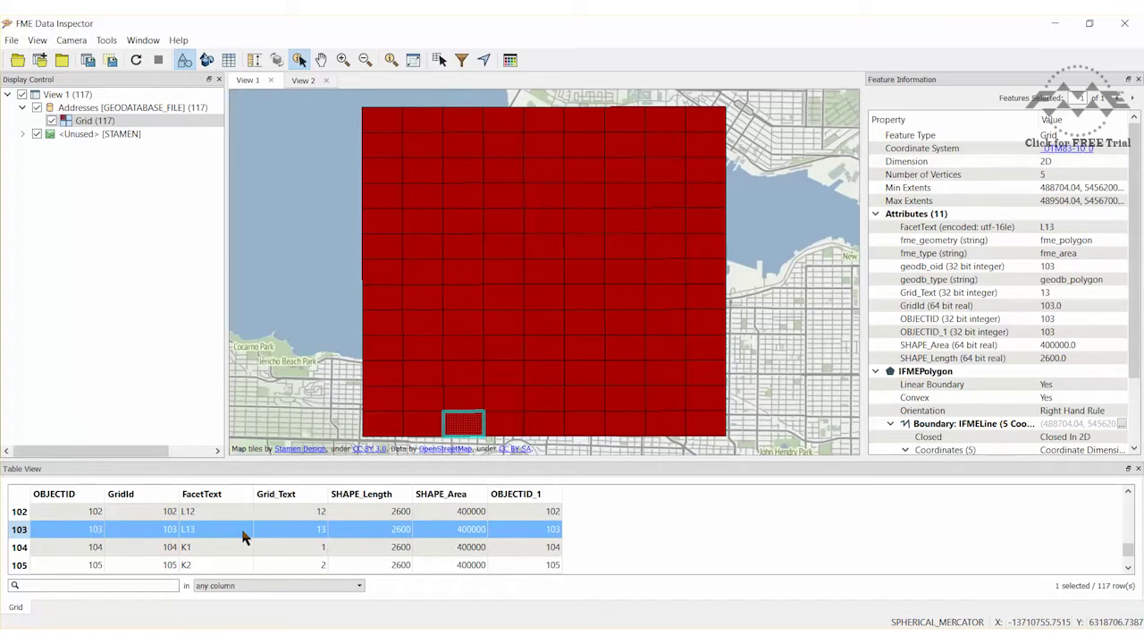
- Switch to View 2's address points and bring up the address table search bar
click(303, 81)
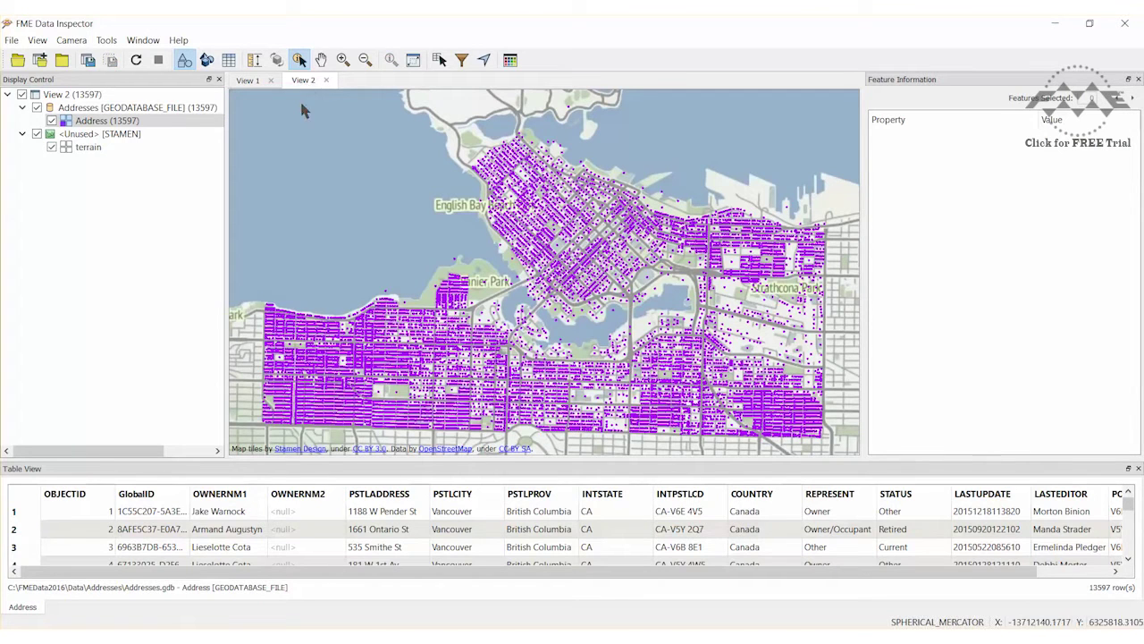
key(ctrl+f)
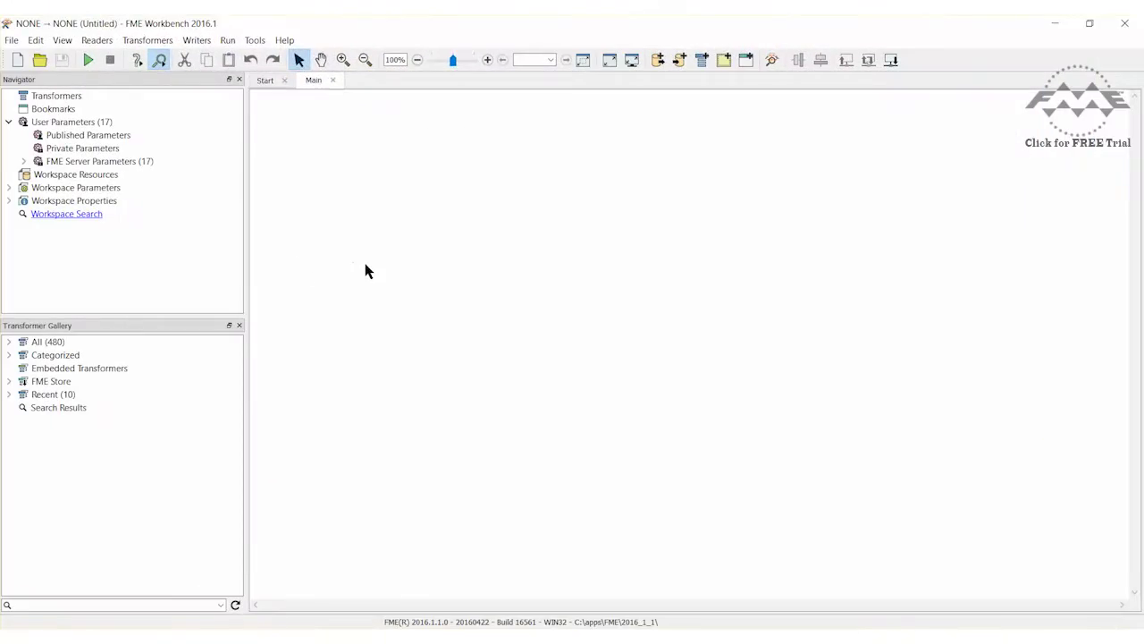
- Start an Esri Geodatabase reader with Addresses.gdb as its dataset
click(97, 40)
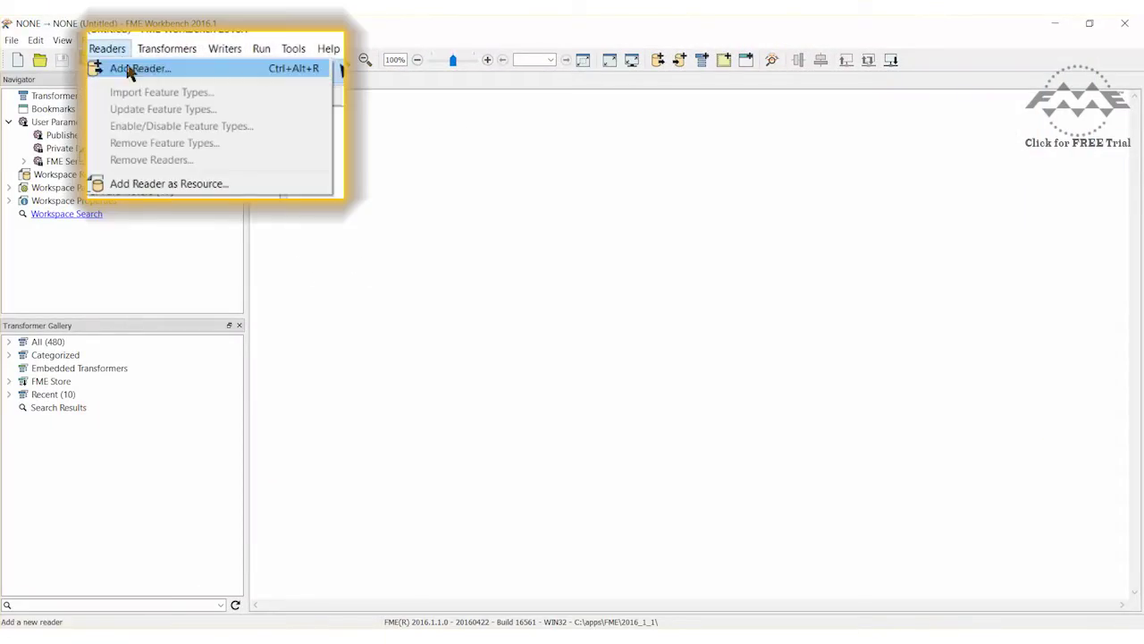
click(116, 56)
text(esri geodata)
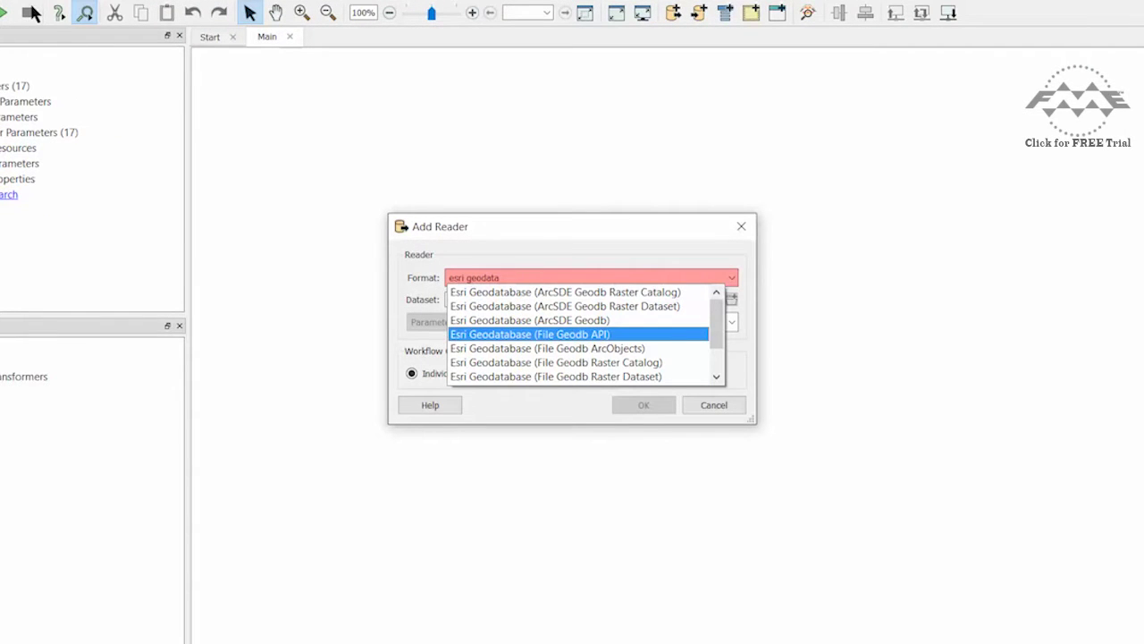
key(Return)
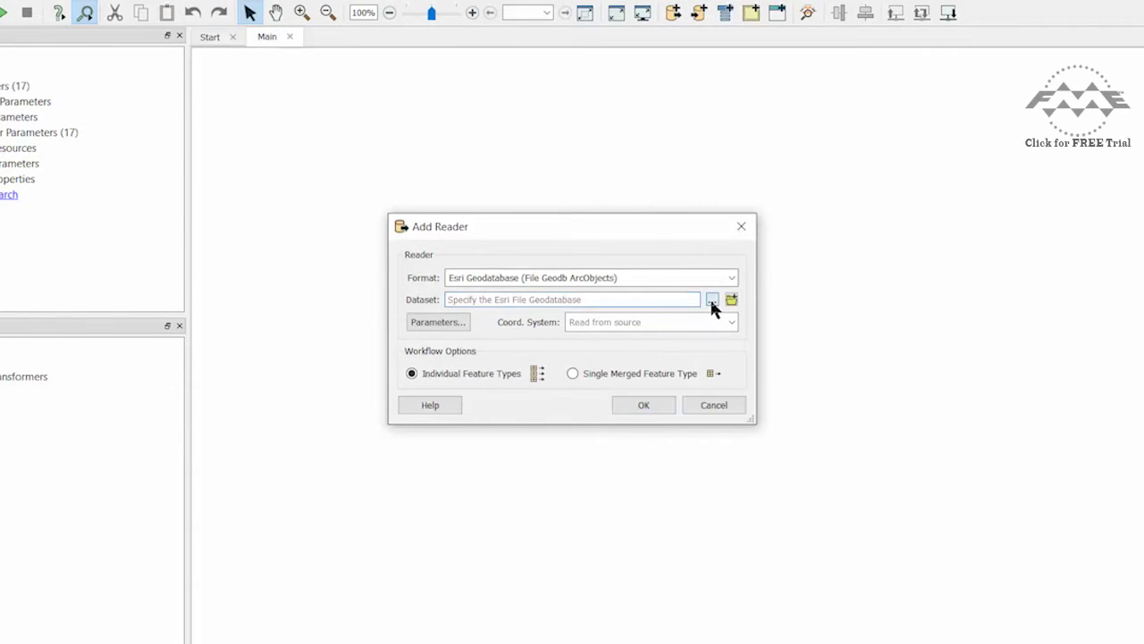
click(710, 298)
click(537, 259)
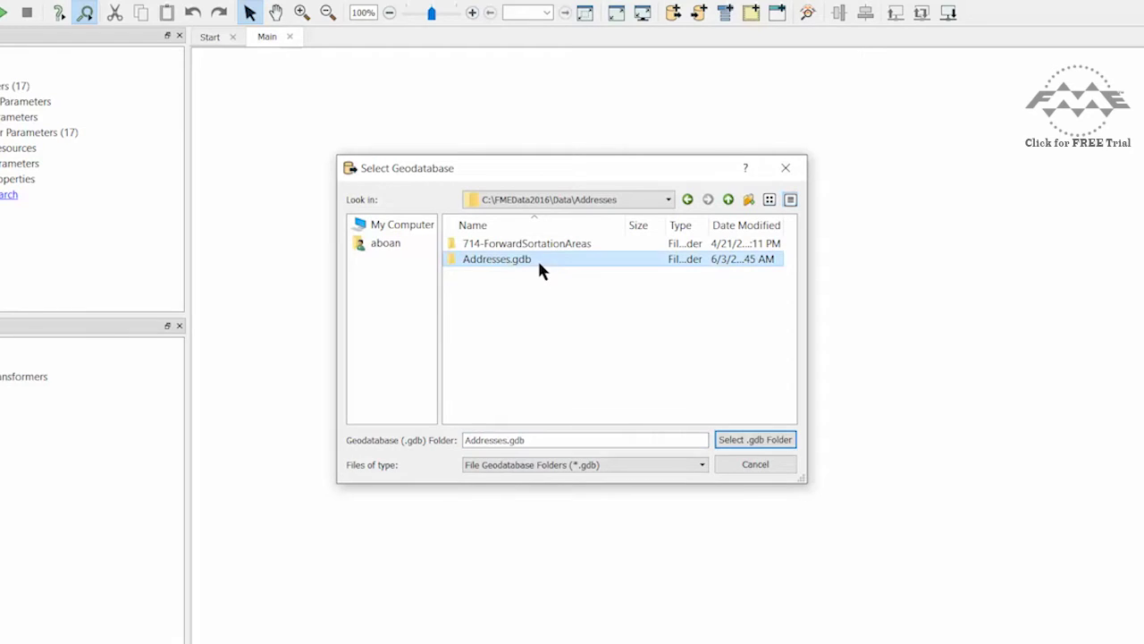
click(733, 439)
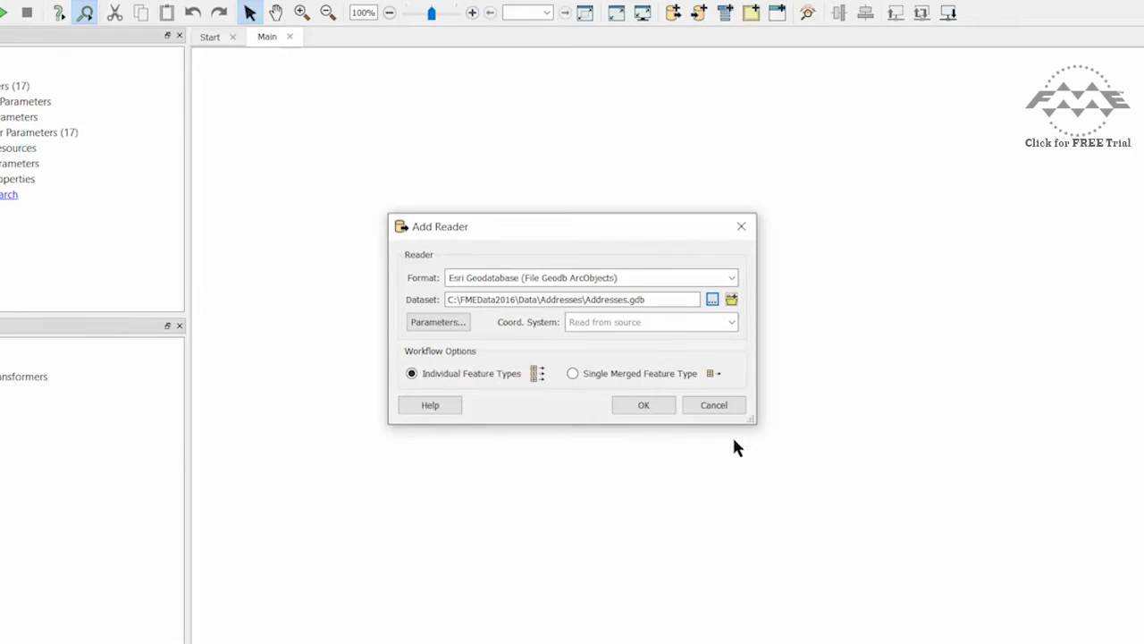
- Limit the reader to the Grid table with WHERE clause FacetText = 'L13', then add it
click(444, 322)
click(757, 233)
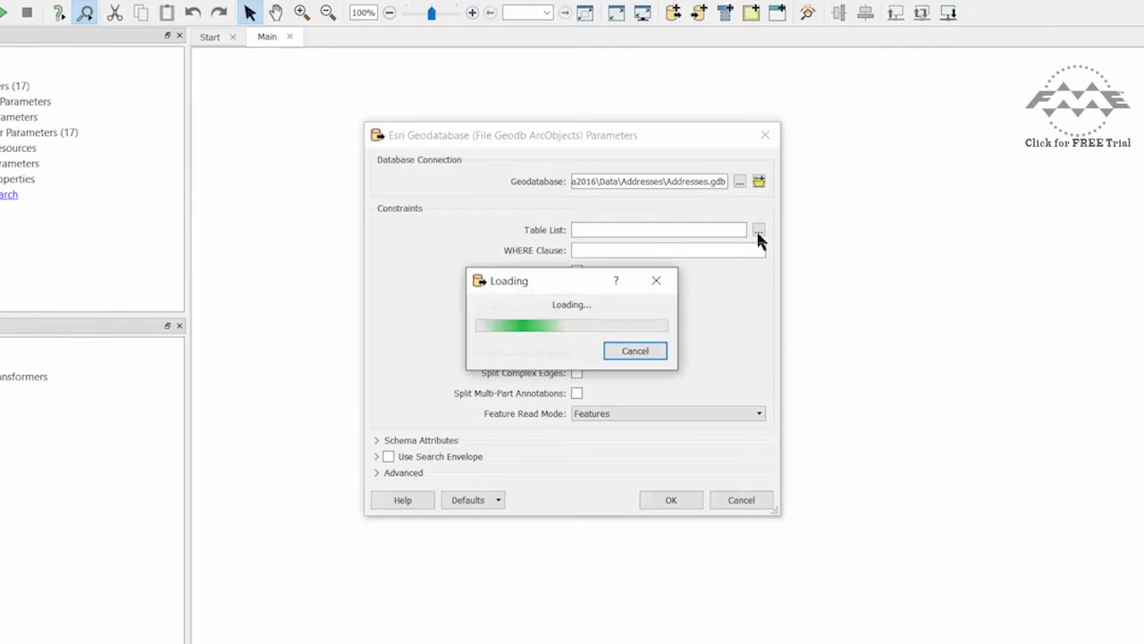
click(463, 269)
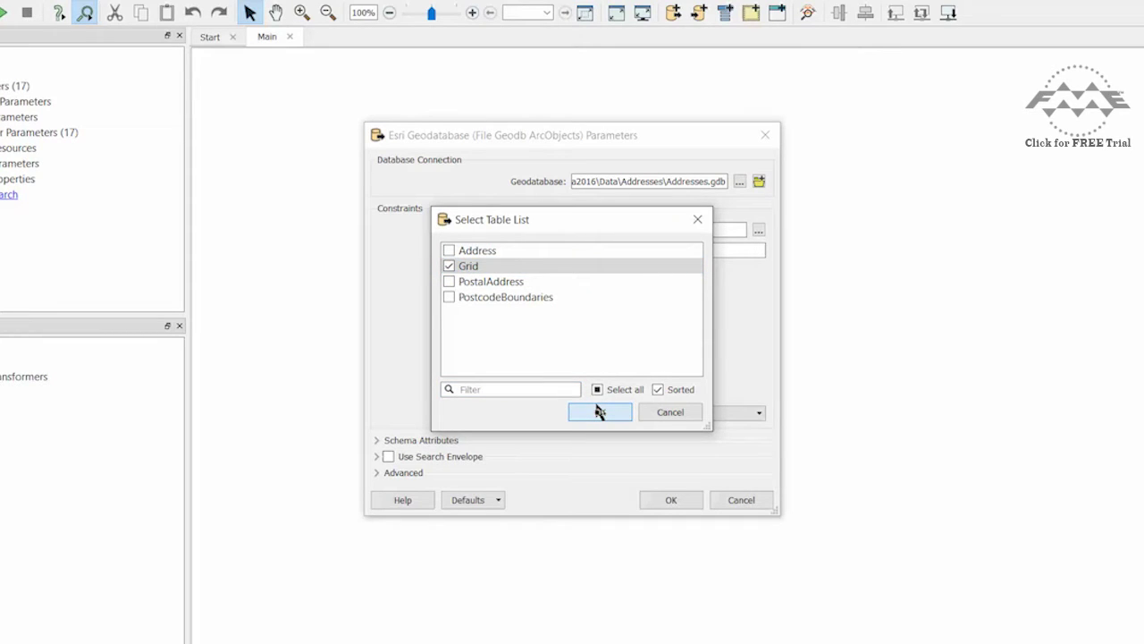
click(599, 411)
click(634, 251)
text(Fa)
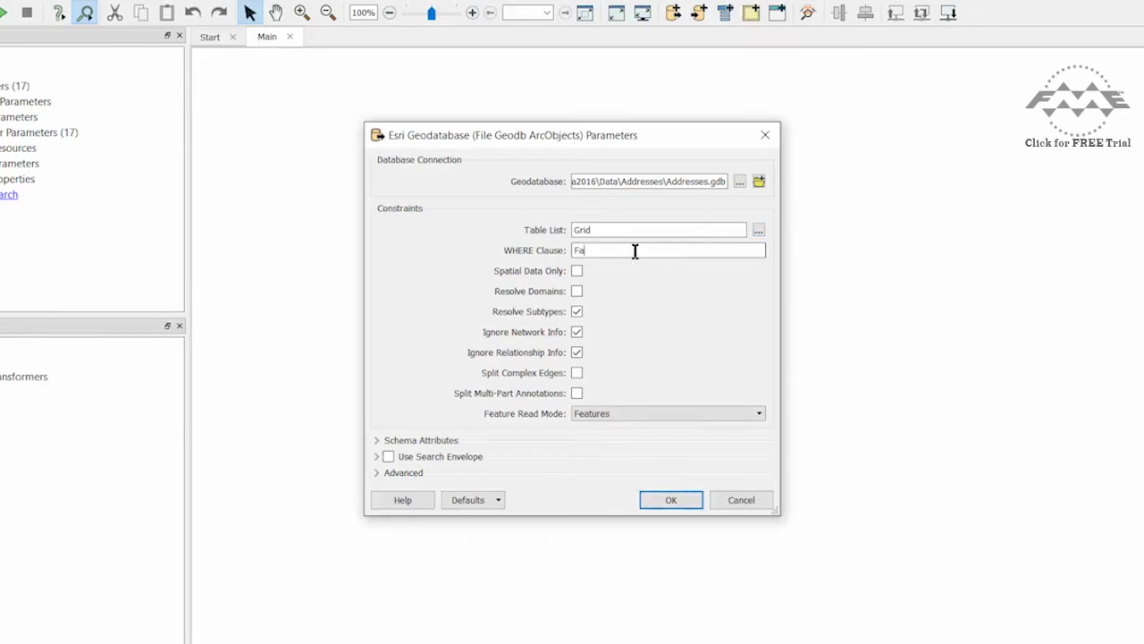
text(cetText = 'L13')
click(679, 500)
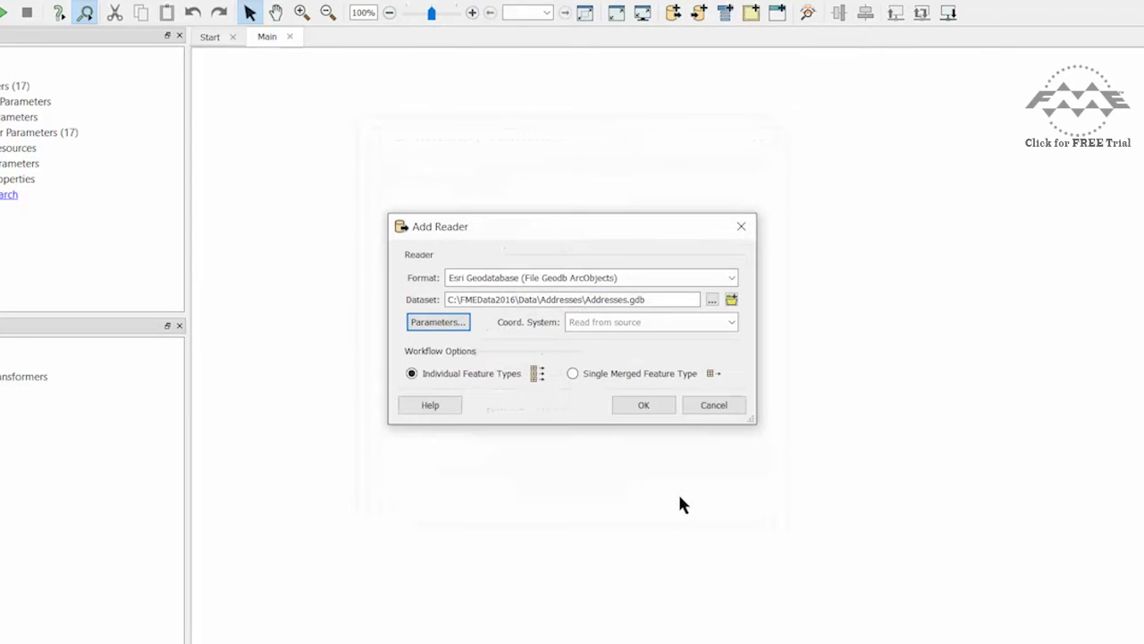
click(641, 407)
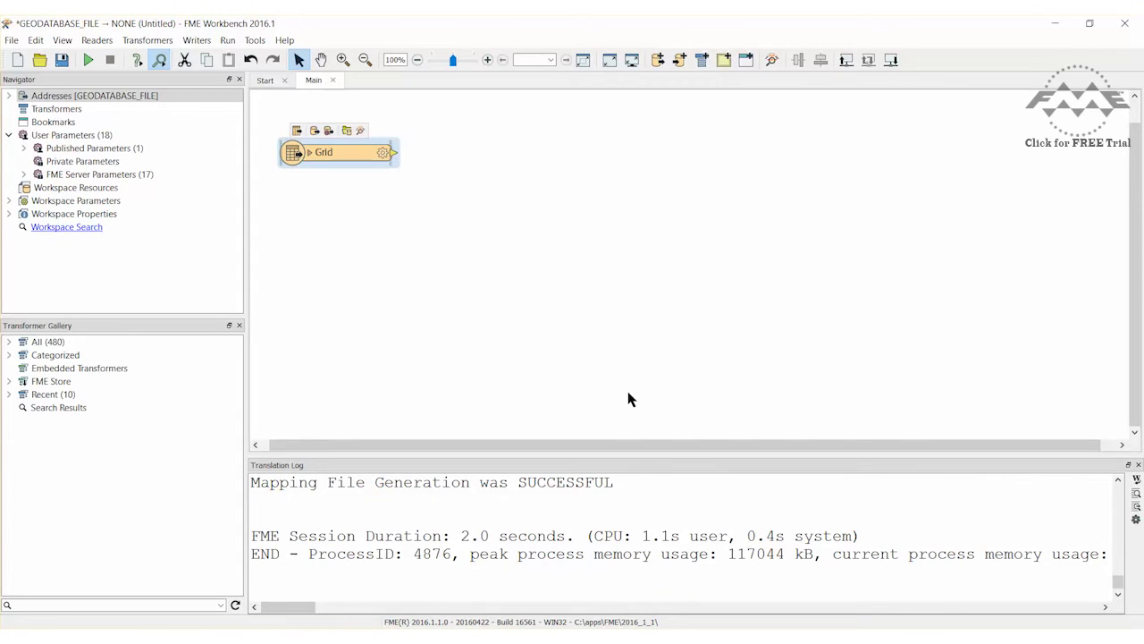
- Quick-add a FeatureReader transformer and connect the Grid reader to its Initiator port
click(608, 320)
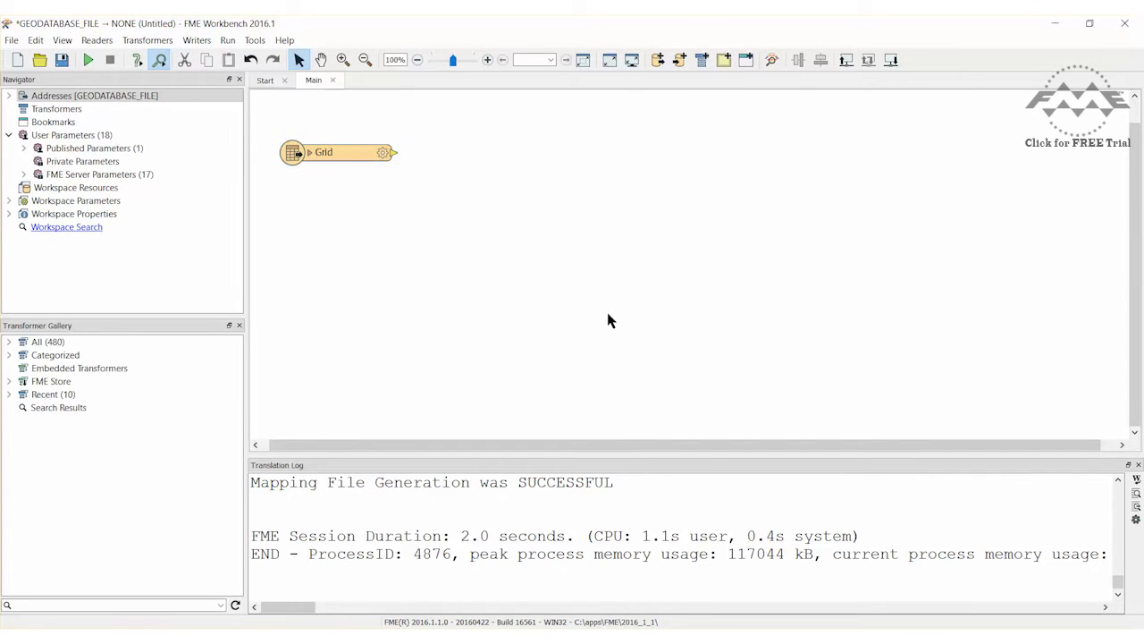
text(fea)
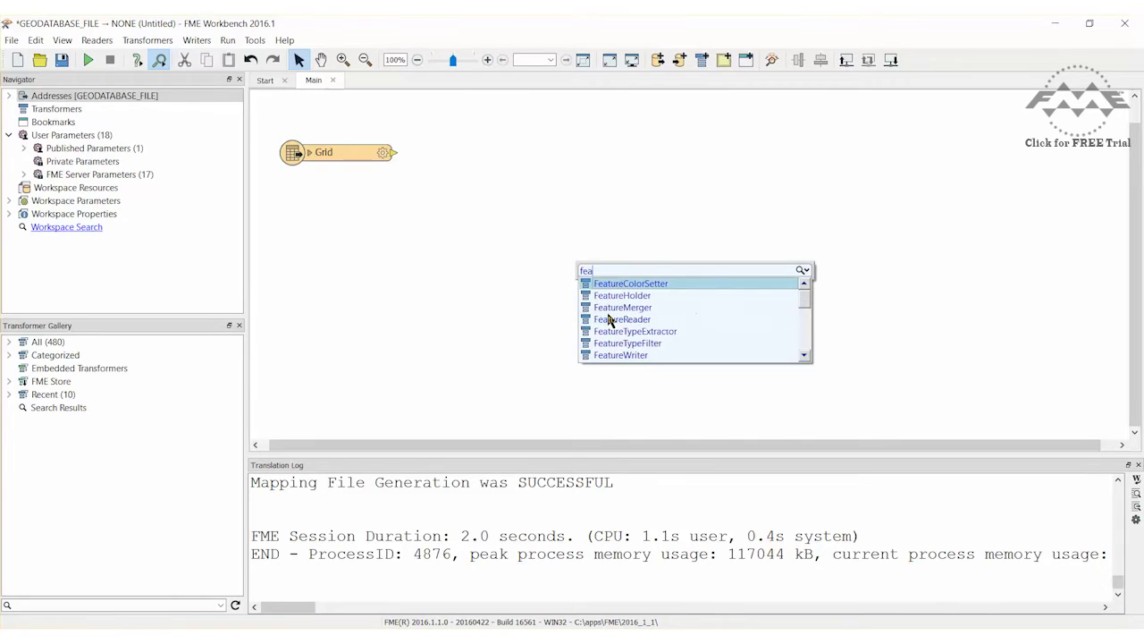
text(turereader)
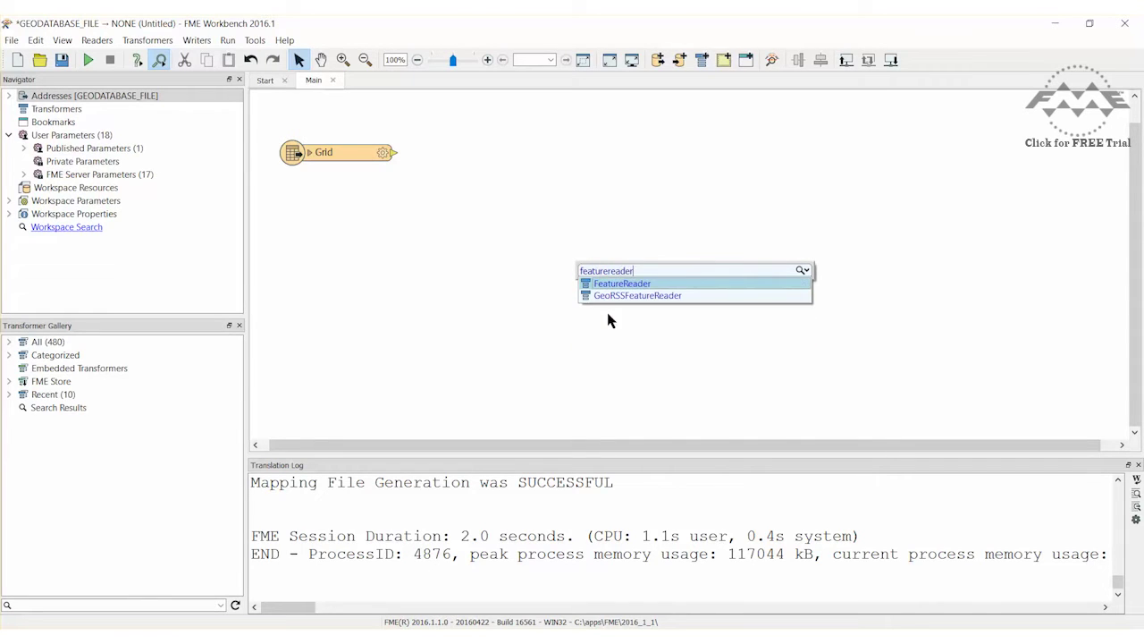
key(Return)
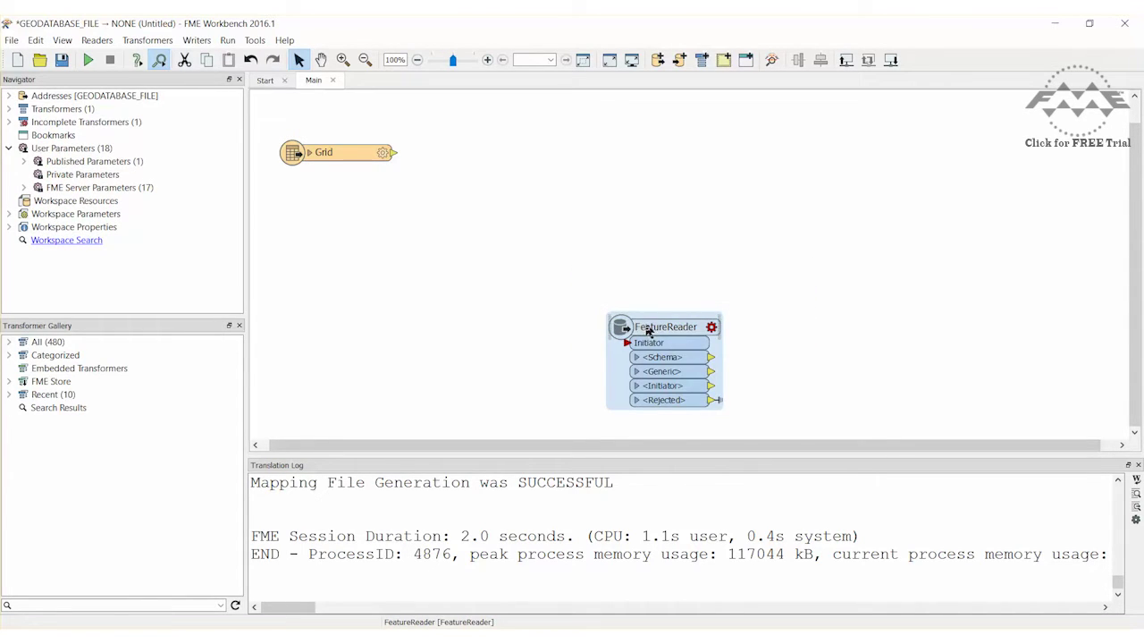
drag(623, 328, 507, 134)
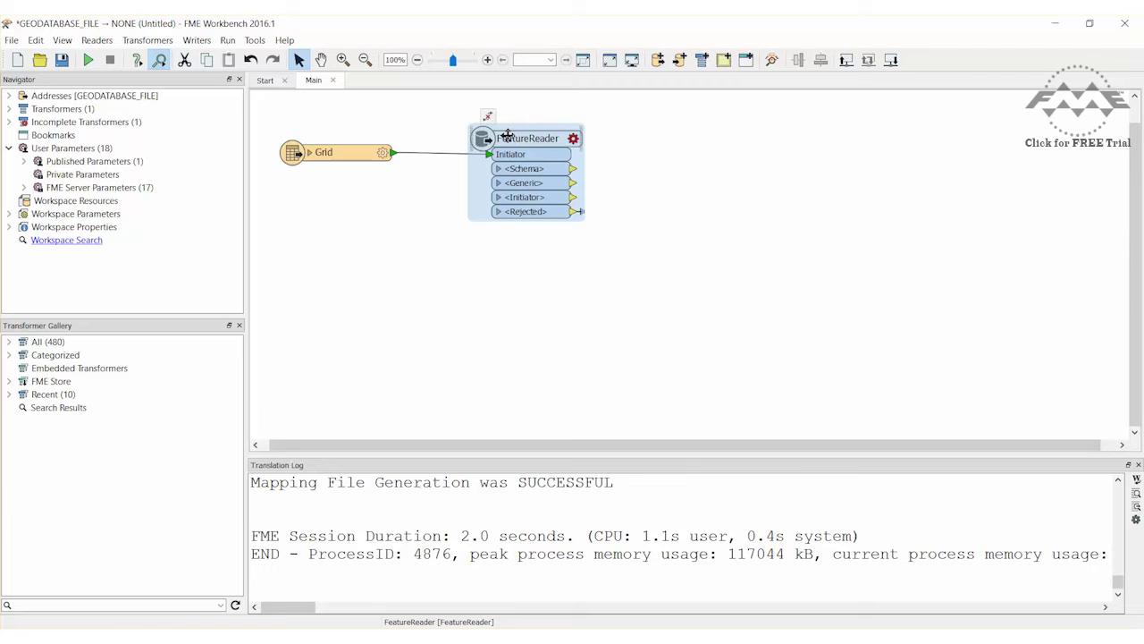
- Set the FeatureReader format to Esri Geodatabase (File Geodb ArcObjects) reading Addresses.gdb
double_click(507, 136)
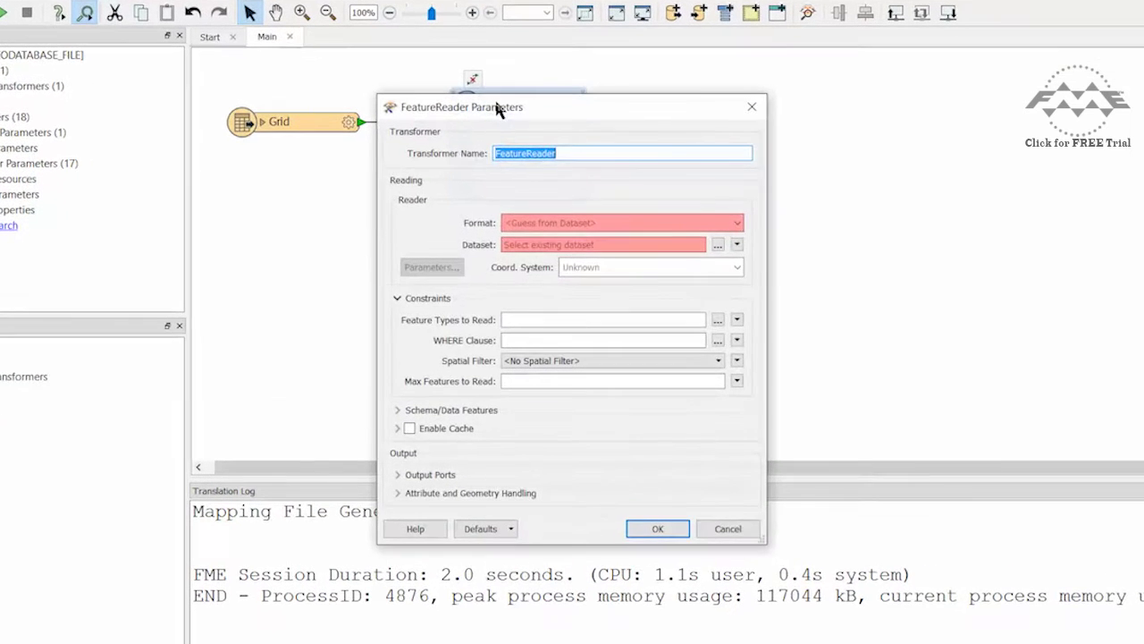
click(693, 223)
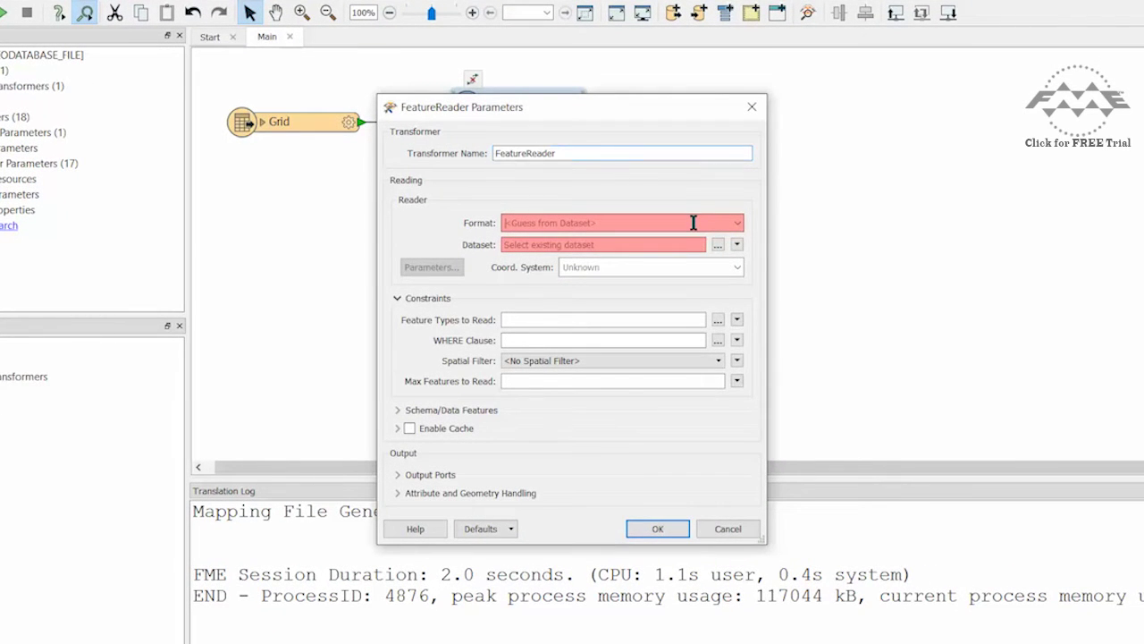
text(esri)
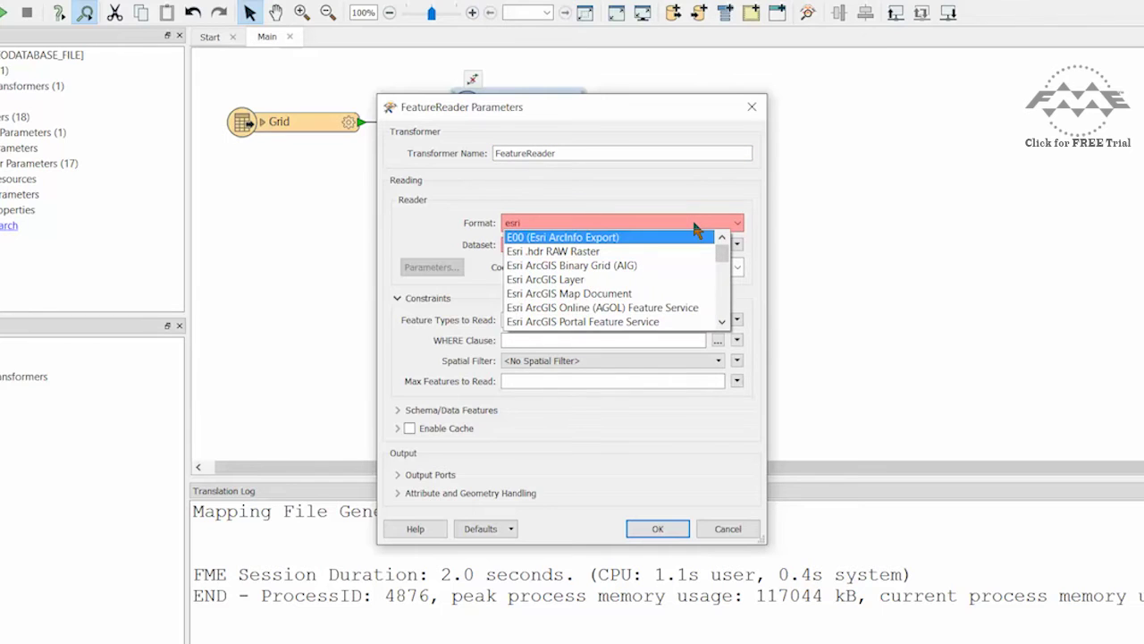
text( geodata)
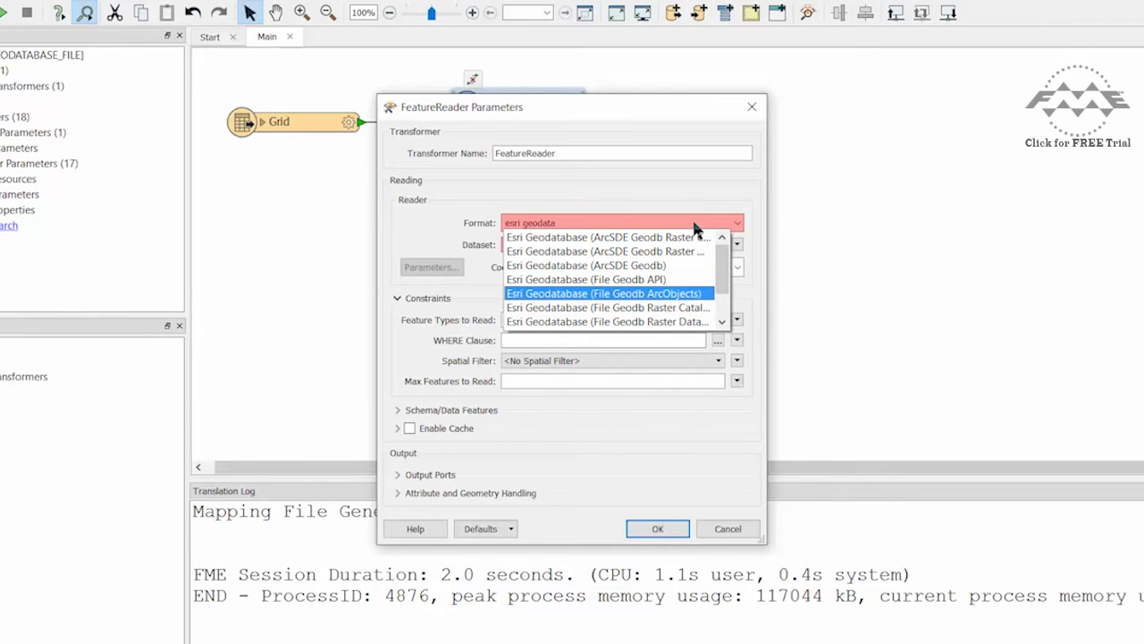
key(Return)
click(717, 244)
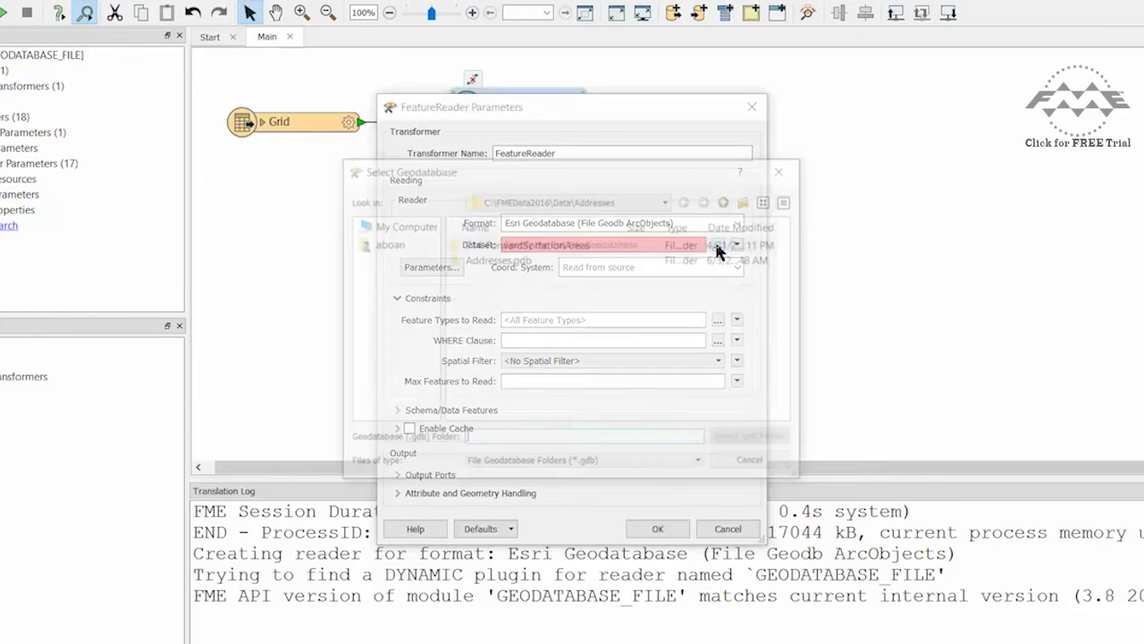
click(554, 259)
click(727, 437)
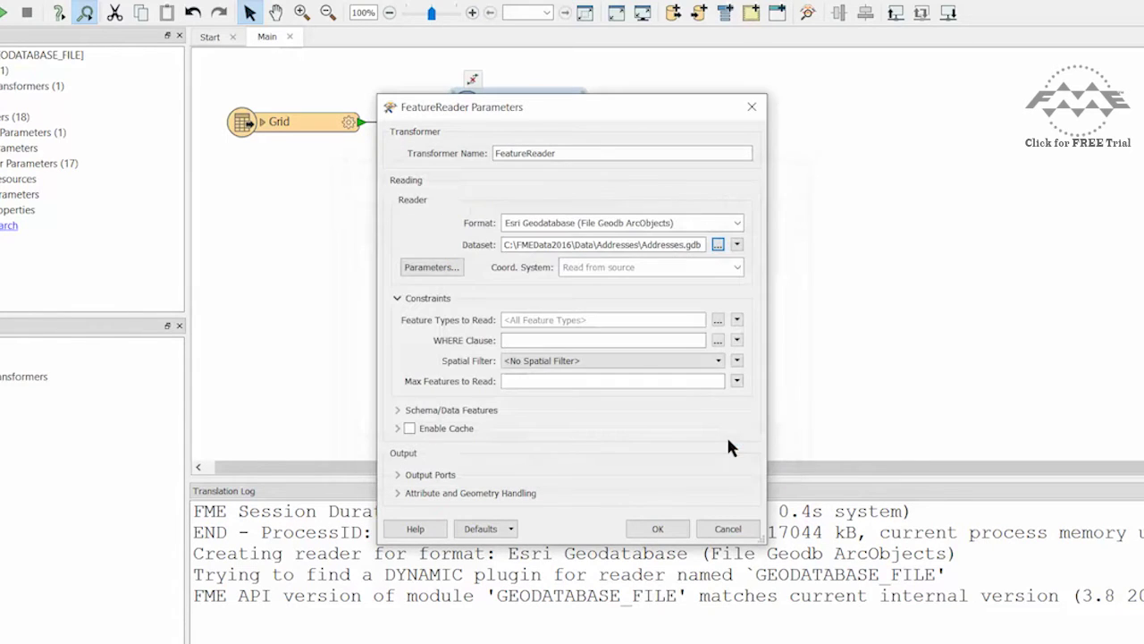
- Have it read only the Address feature type with a Contains spatial filter, and apply
click(718, 320)
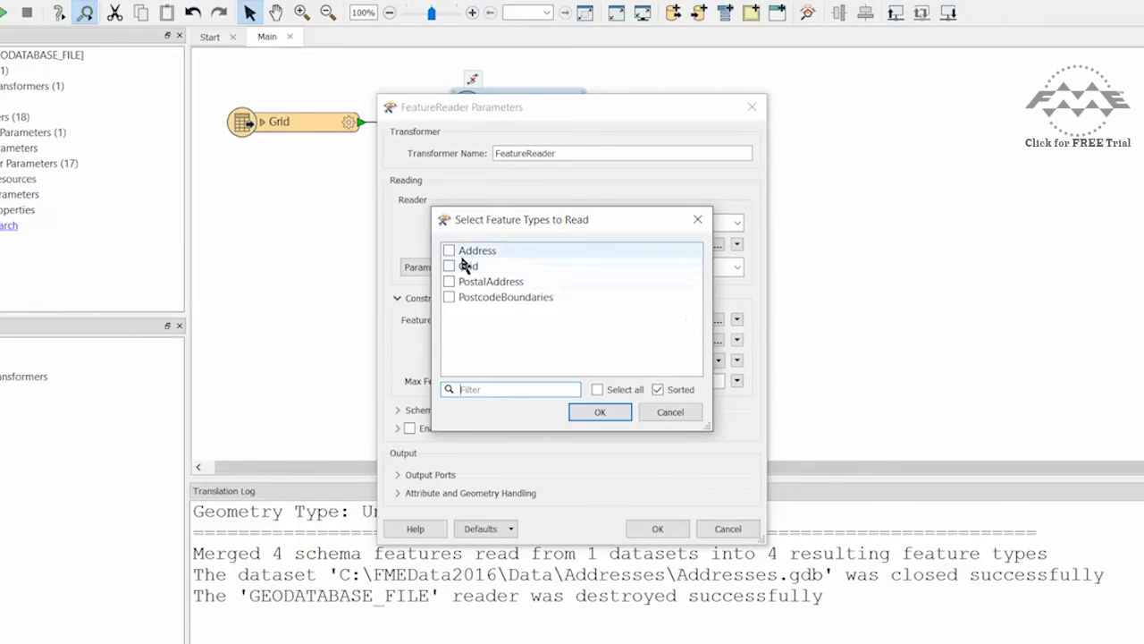
click(450, 252)
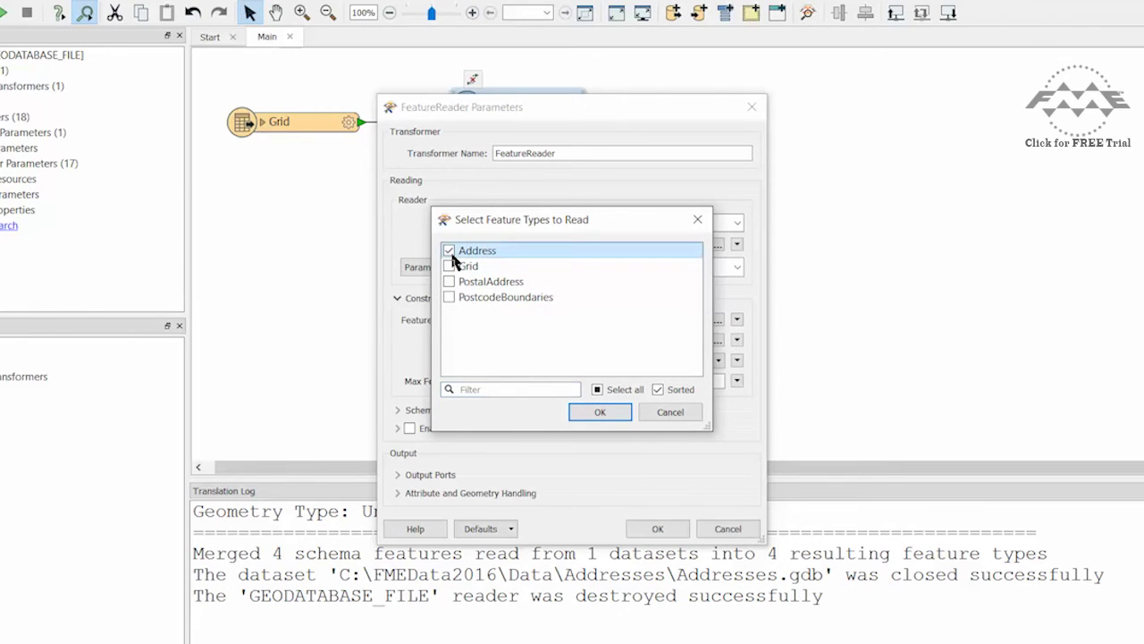
click(597, 413)
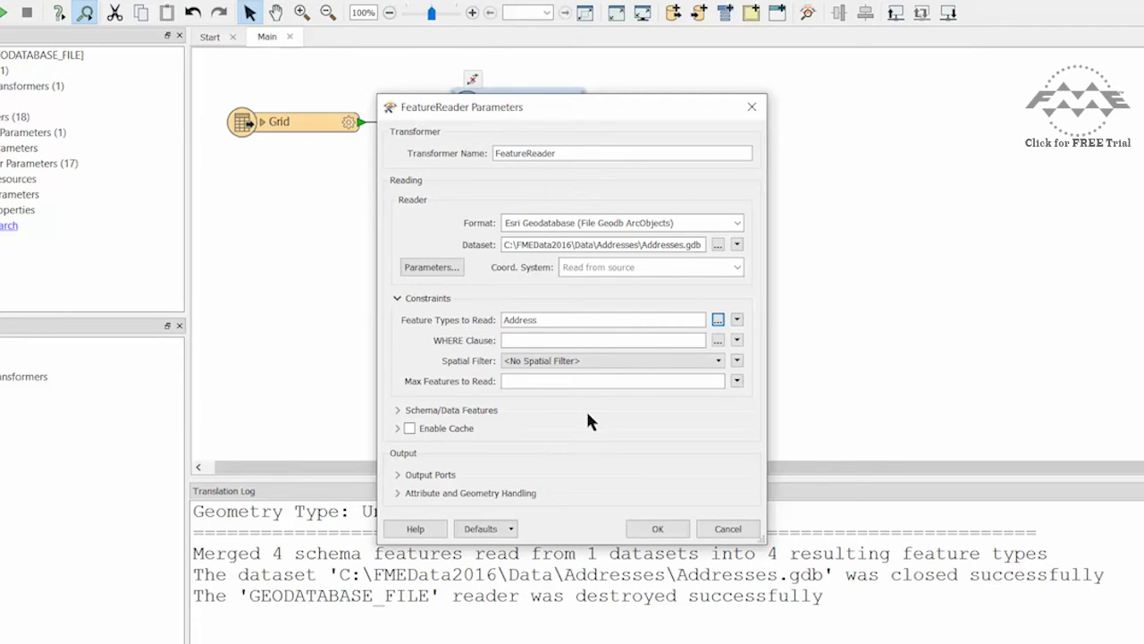
click(718, 362)
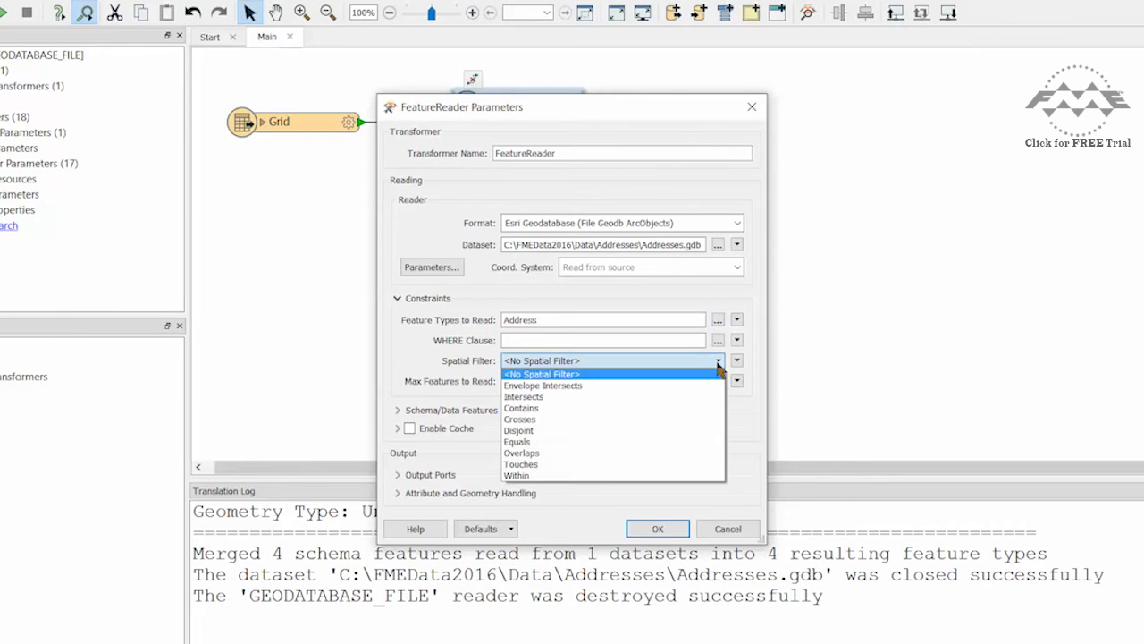
click(694, 410)
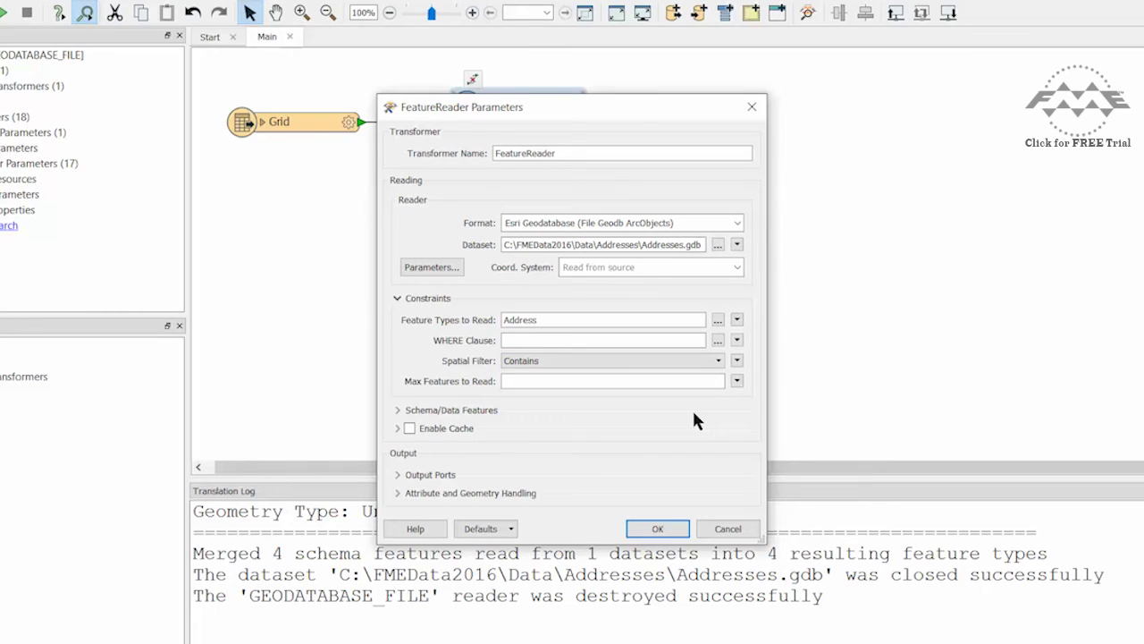
click(661, 528)
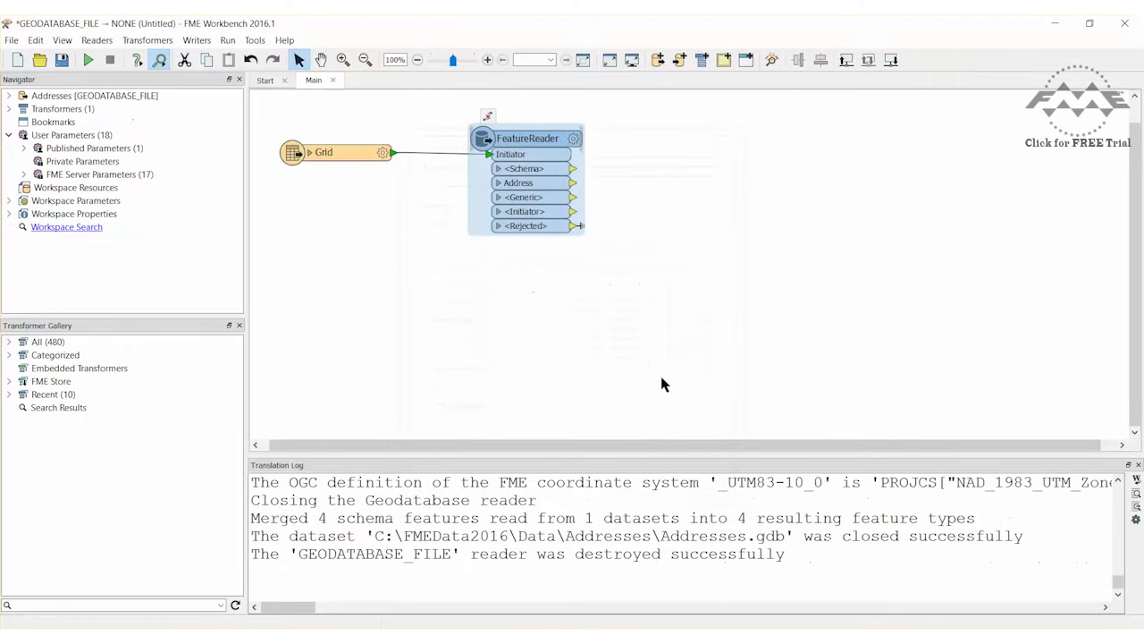
- Connect a new Inspector to the FeatureReader's Address output and run the workspace
text(inspector)
key(Return)
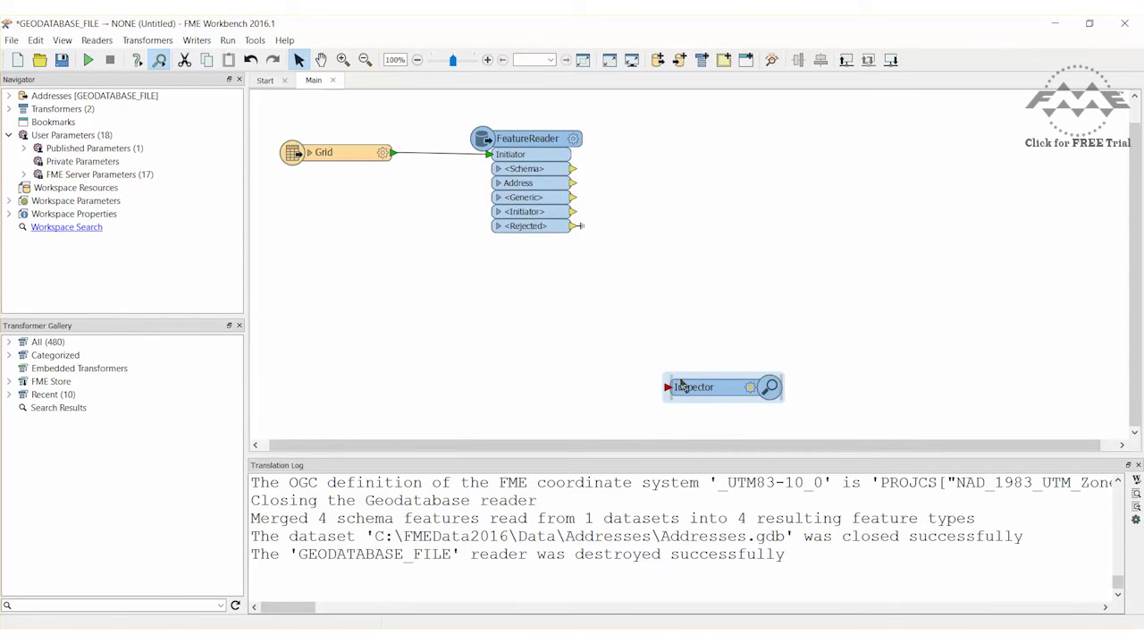
drag(705, 389, 735, 184)
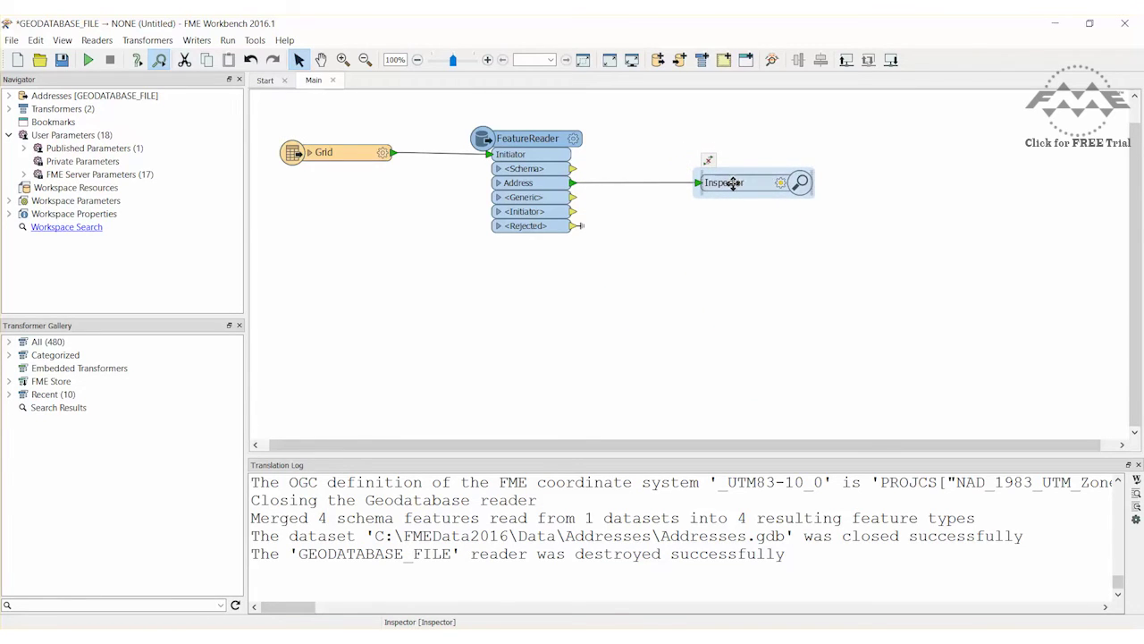
click(91, 68)
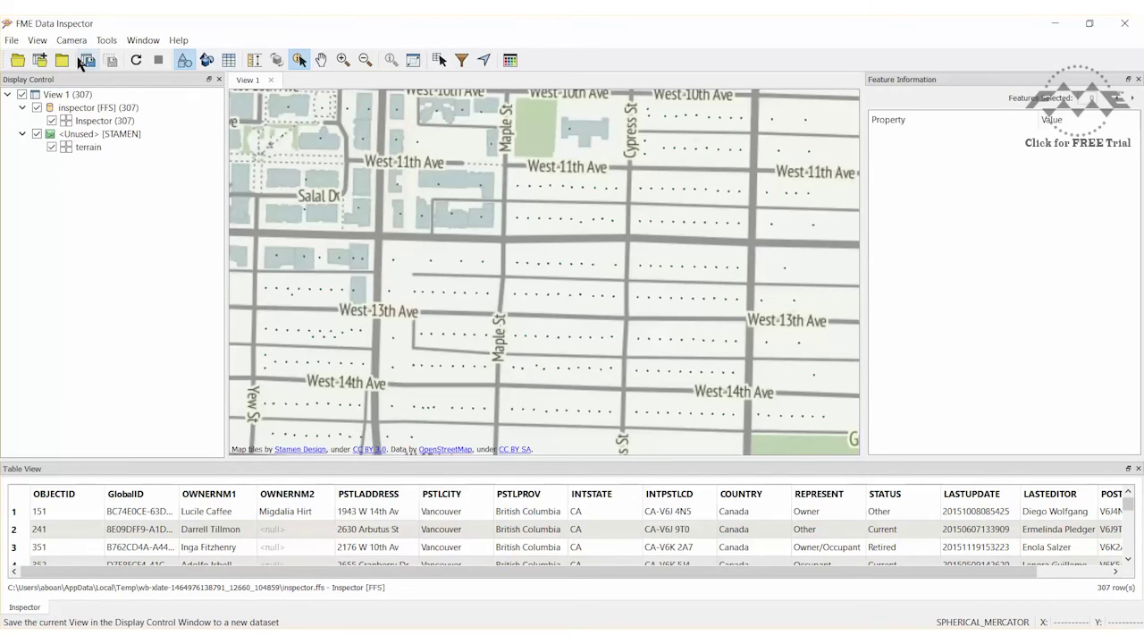
- Add Addresses.gdb as another dataset, with only the Grid table selected
click(11, 41)
click(36, 70)
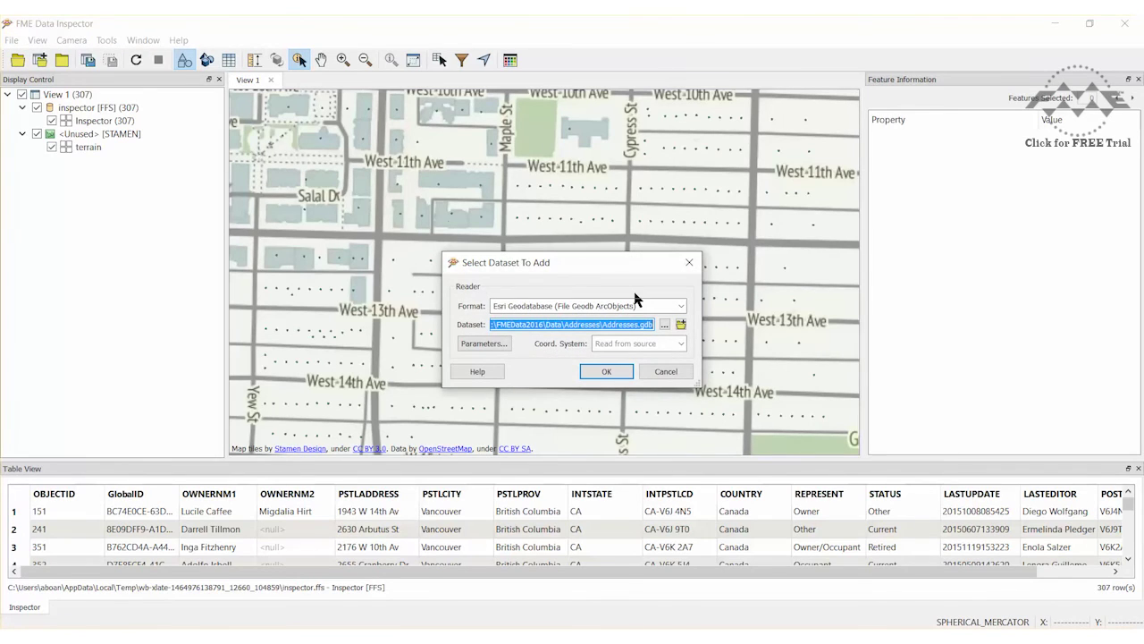
click(484, 343)
click(729, 244)
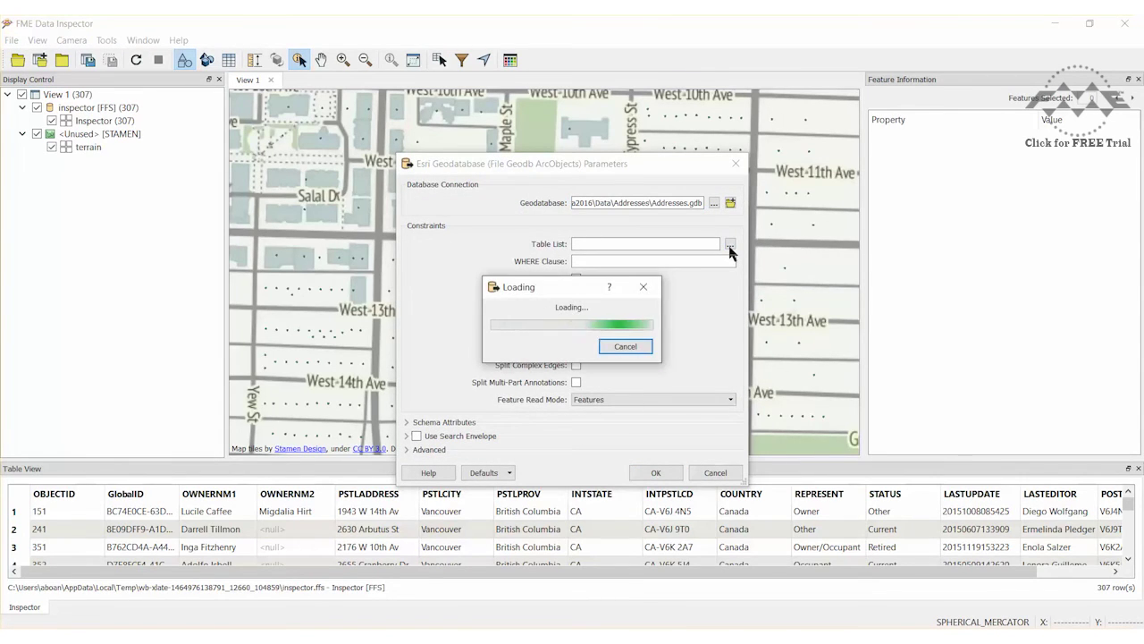
click(463, 275)
click(595, 396)
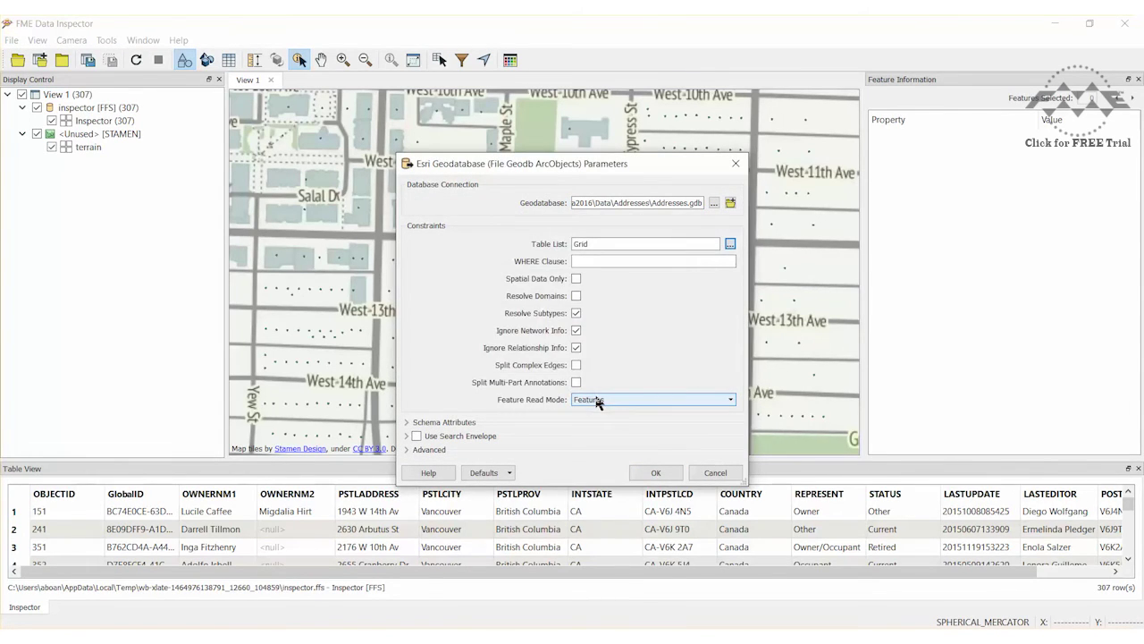